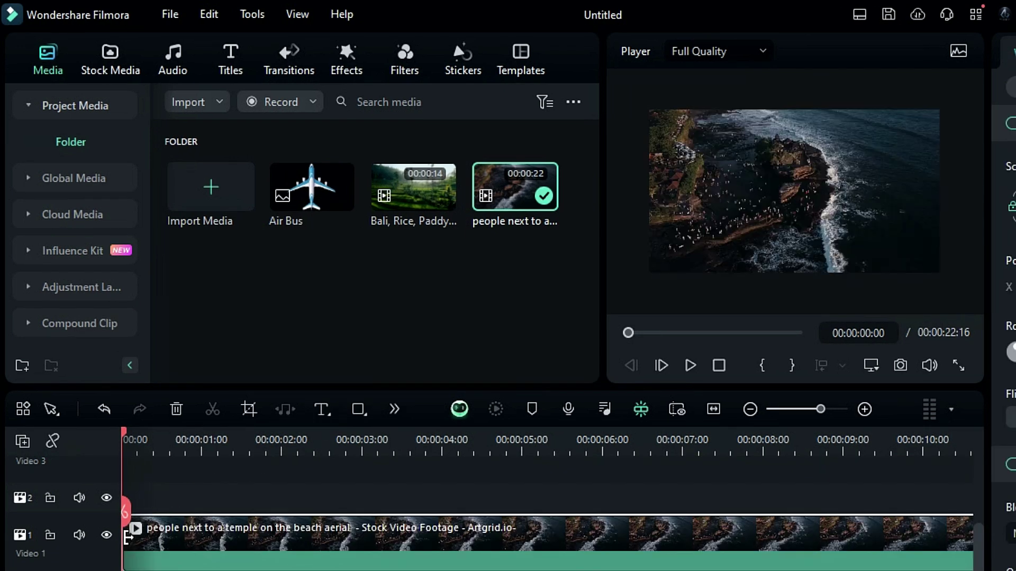
Add a BALI Default Title on track 2 at 2s and a gradient above, trimmed to 2:16
left_click(230, 64)
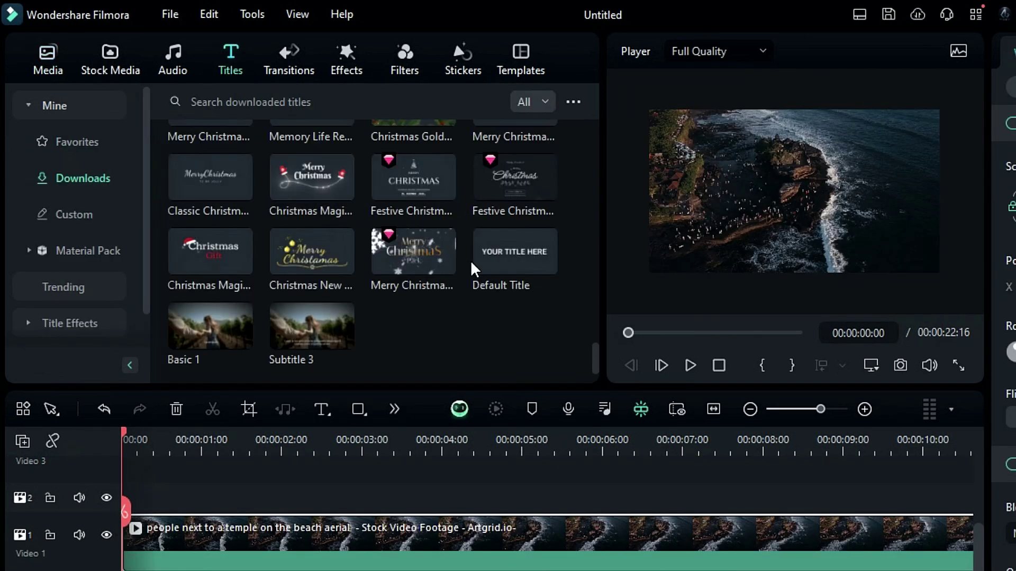
left_click_drag(515, 252, 318, 506)
left_click(300, 441)
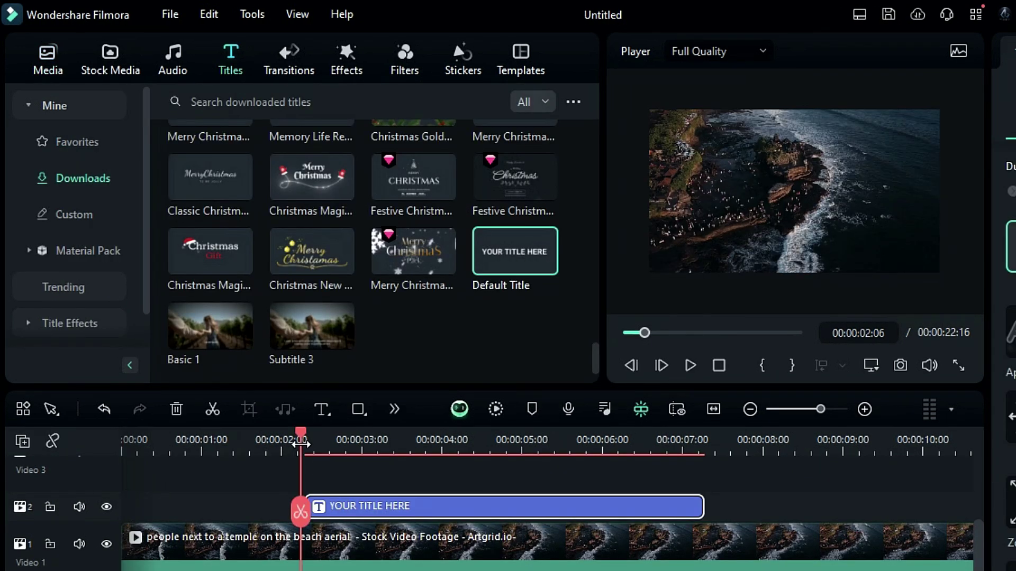
left_click(127, 72)
scroll(482, 244, "up", 1)
scroll(482, 243, "down", 1)
mouse_move(483, 220)
left_mouse_down()
mouse_move(420, 340)
mouse_move(151, 477)
left_mouse_up()
left_click_drag(429, 477, 270, 482)
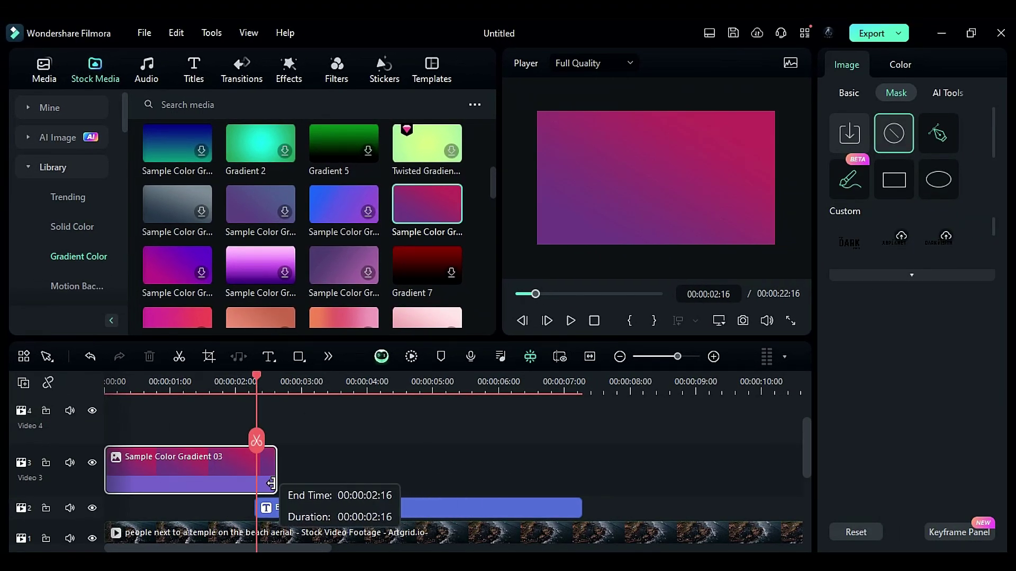
Place the Air Bus image on Video 4 above the gradient, rotated 90°
left_click(46, 79)
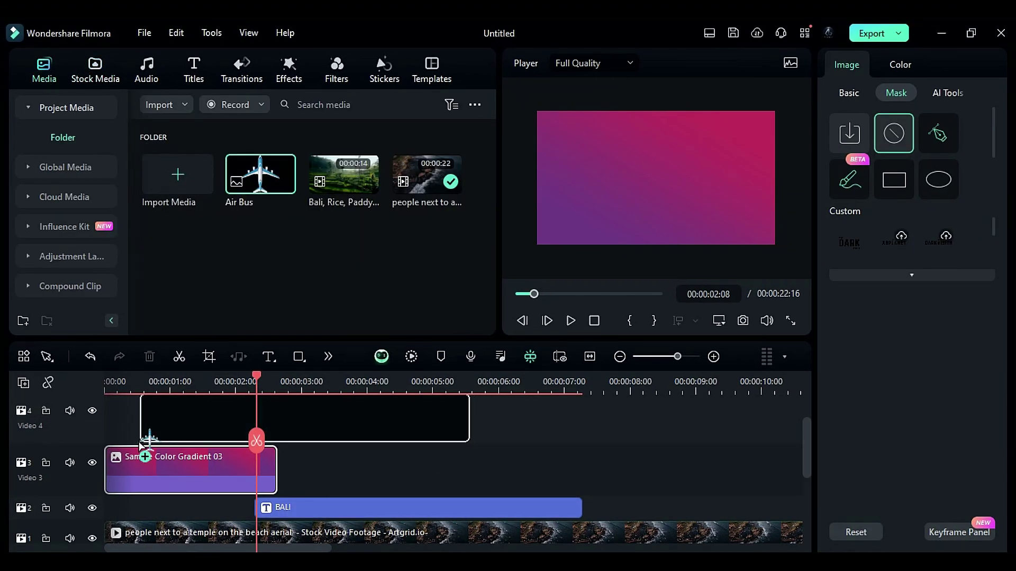
left_click_drag(266, 181, 119, 464)
left_click_drag(839, 310, 842, 305)
type("90")
key("Return")
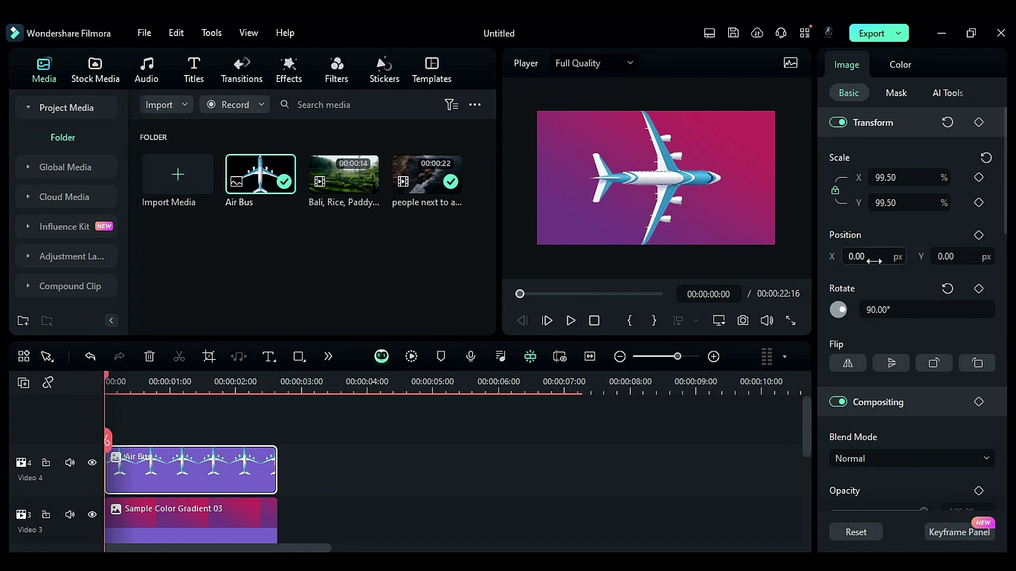
Keyframe the airplane's Position X from off-left at the start to off-right at 2:15
left_click_drag(874, 261, 825, 261)
left_click(980, 236)
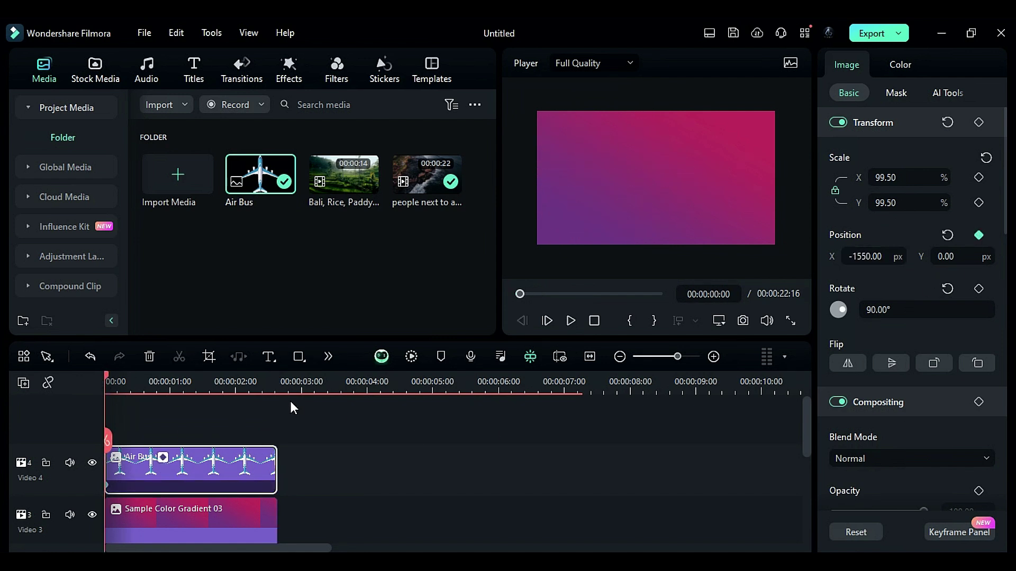
left_click_drag(272, 390, 277, 390)
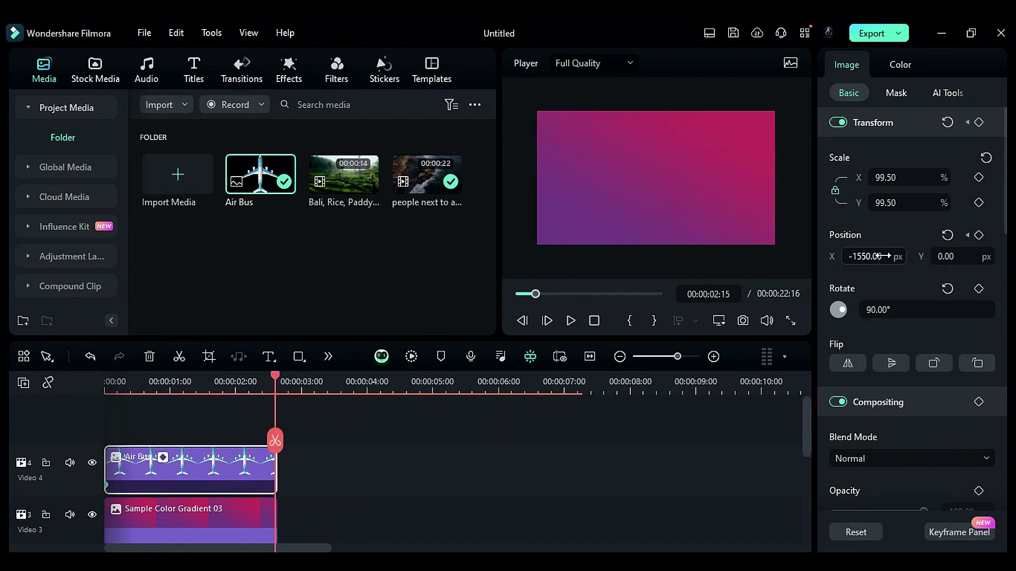
left_click_drag(832, 256, 929, 256)
left_click(113, 382)
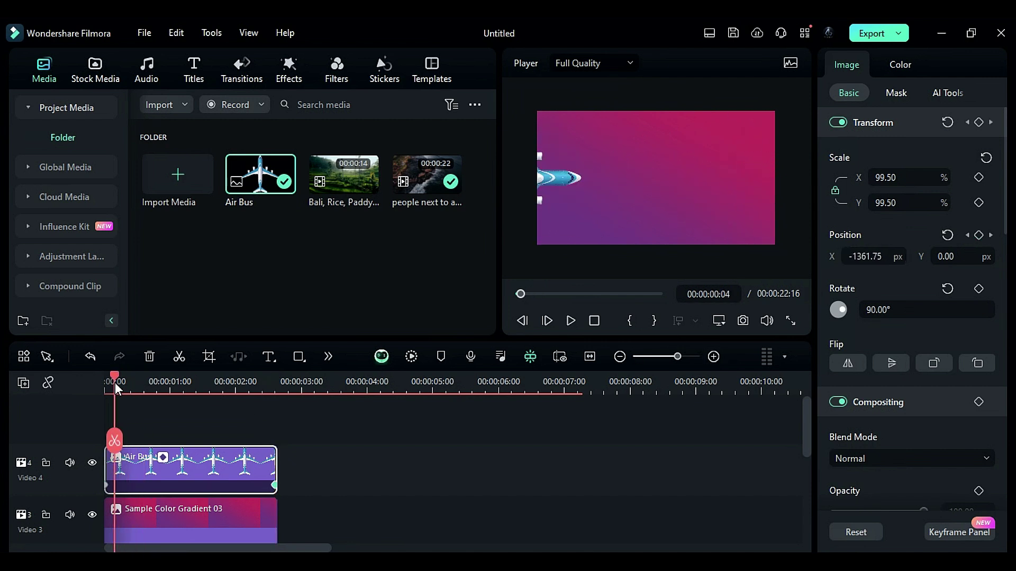
Lock the airplane track and add a Draw Mask to Sample Color Gradient 03
left_click(46, 463)
left_click(172, 517)
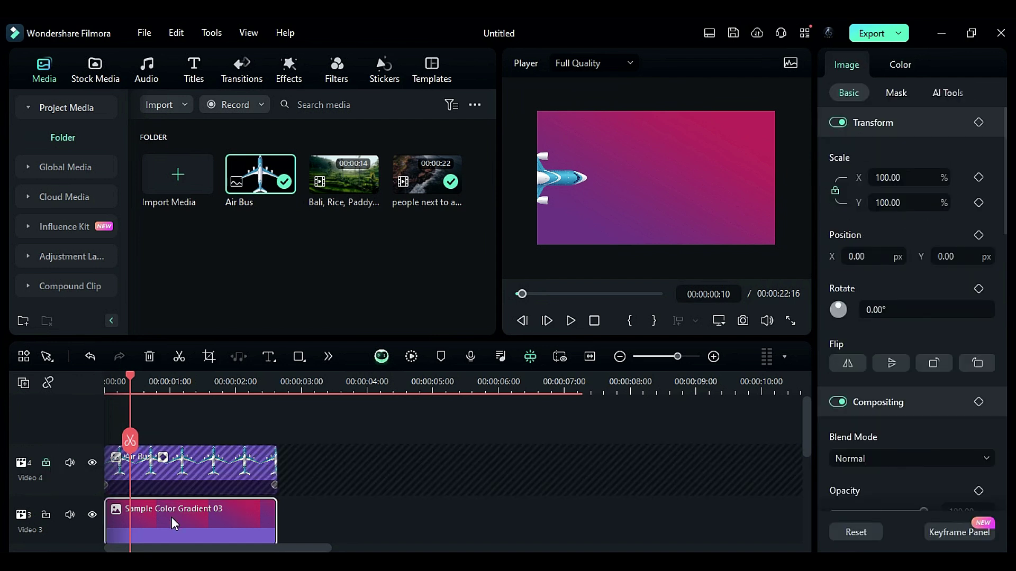
left_click(896, 93)
left_click(935, 132)
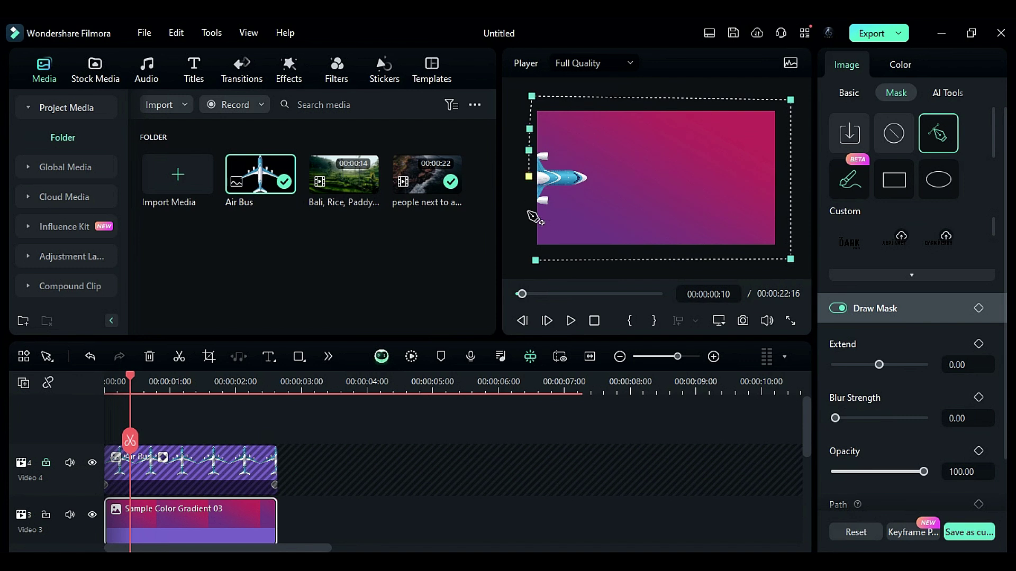
scroll(961, 435, "down", 2)
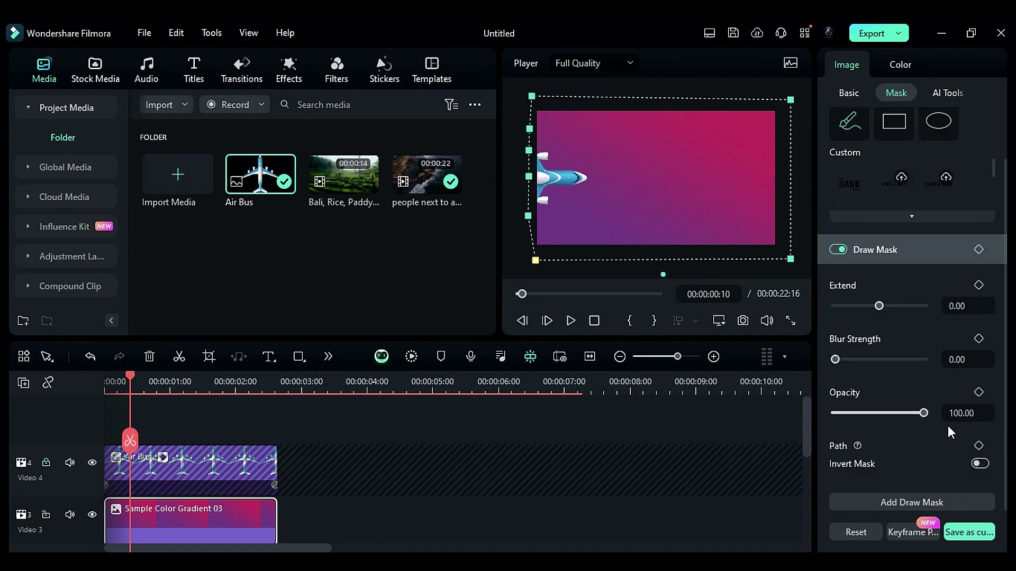
Keyframe the mask Path frame by frame behind the plane, then preview the reveal
left_click(978, 446)
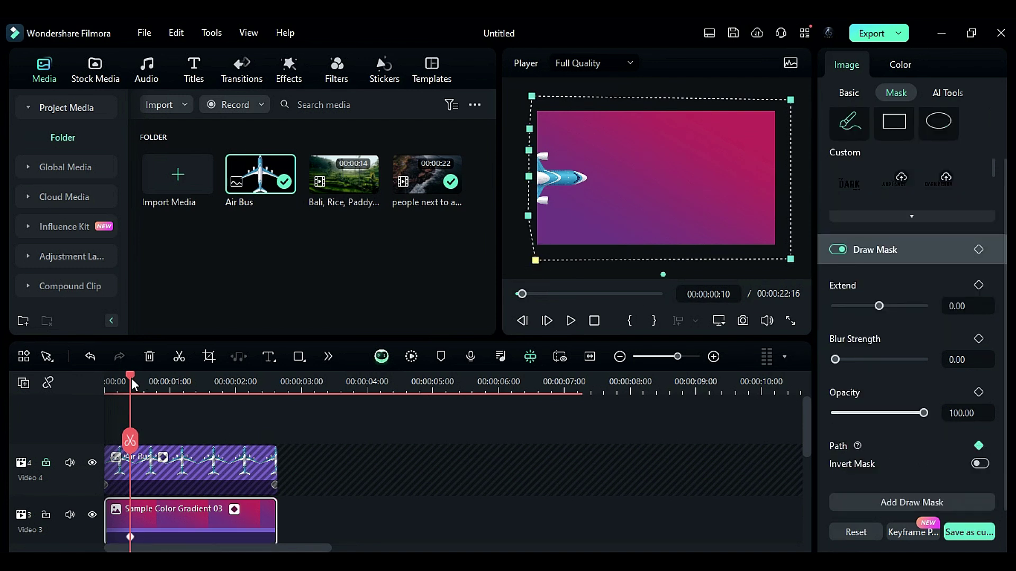
left_click_drag(131, 383, 139, 384)
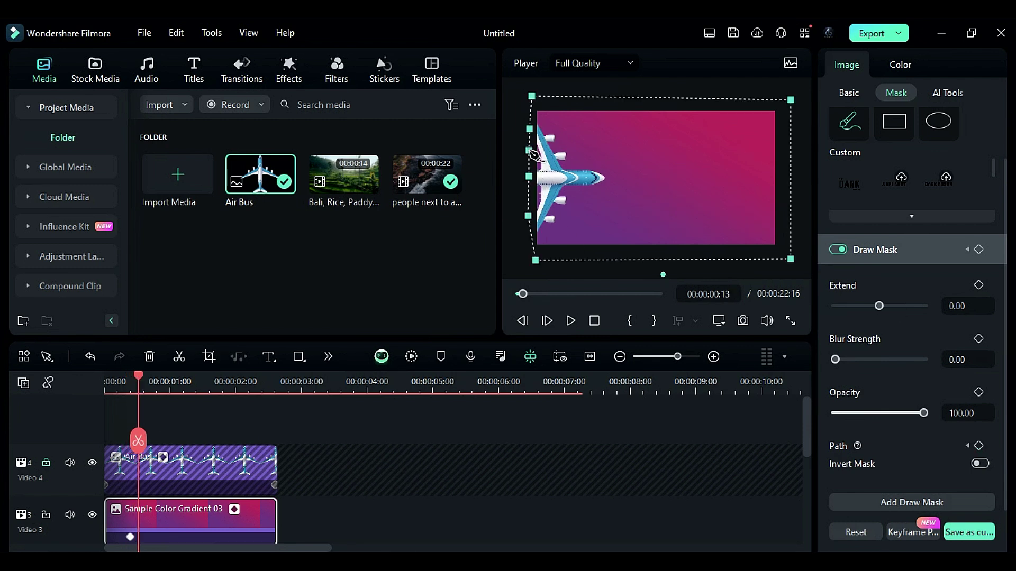
mouse_move(533, 153)
left_mouse_down()
mouse_move(564, 174)
mouse_move(538, 243)
left_mouse_up()
left_click(322, 523)
left_click(254, 520)
key("Right")
key("Right")
key("Right")
key("Right")
key("Right")
key("Right")
key("Right")
key("Right")
key("Right")
key("Right")
key("Right")
key("Right")
left_click(571, 320)
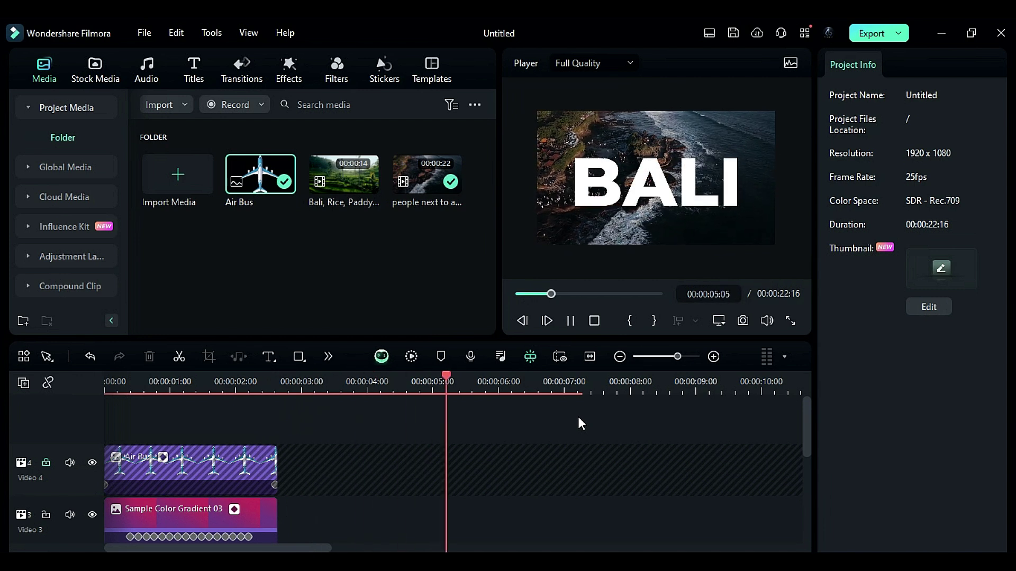
Move the temple footage up to Video 2 and put Bali Rice on Video 1
key("space")
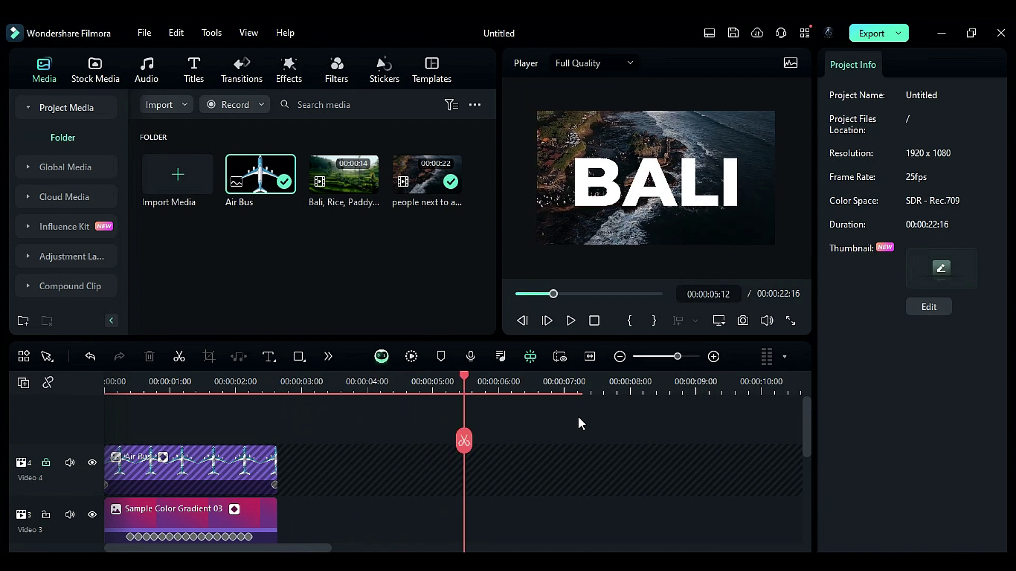
left_click_drag(259, 482, 260, 454)
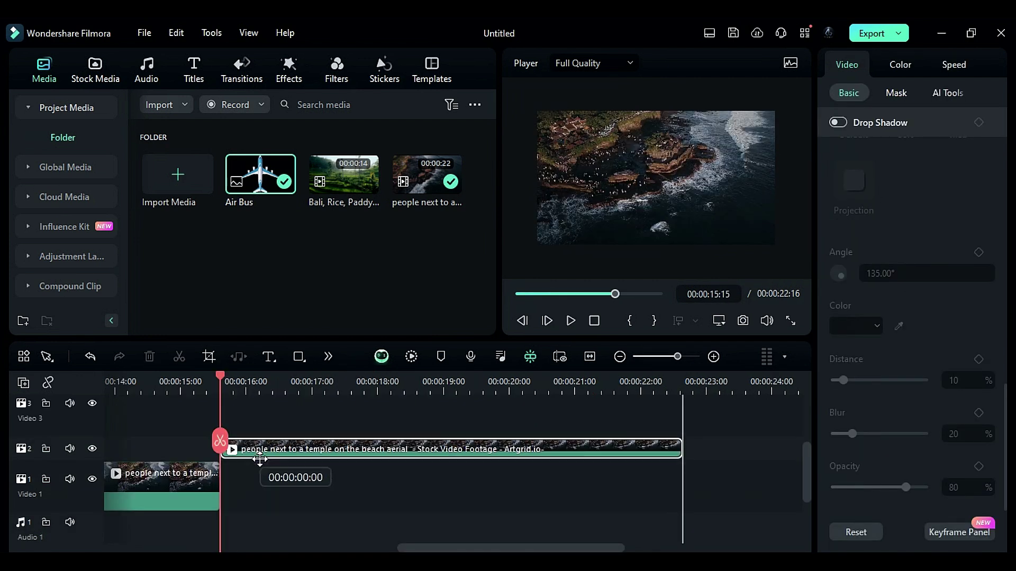
left_click_drag(344, 179, 480, 484)
Add Air Bus on Video 3 at 19:13, rotated 90° and shifted left off-frame
left_click(477, 389)
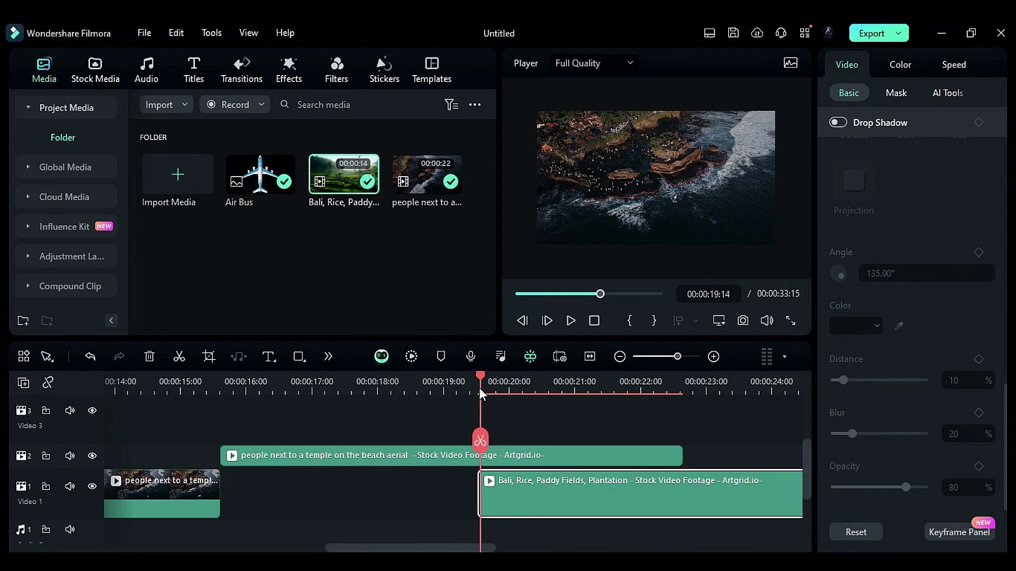
left_click_drag(260, 179, 513, 445)
scroll(887, 185, "up", 5)
left_click(912, 310)
type("90")
key("Return")
left_click_drag(857, 257, 882, 320)
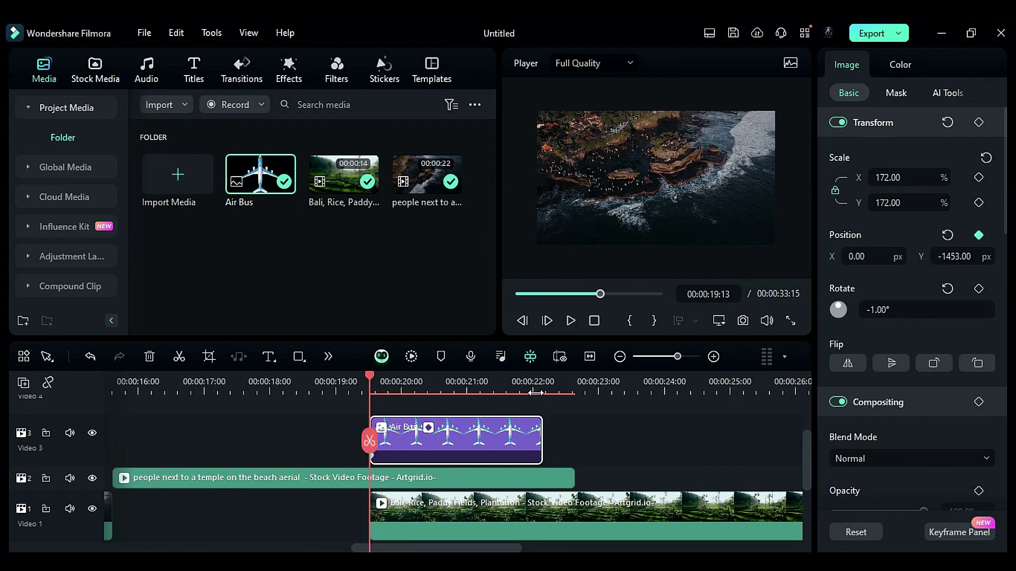
At 22:02, keyframe the airplane's position above the frame (Y 1474)
left_click(536, 392)
left_click_drag(955, 255, 984, 256)
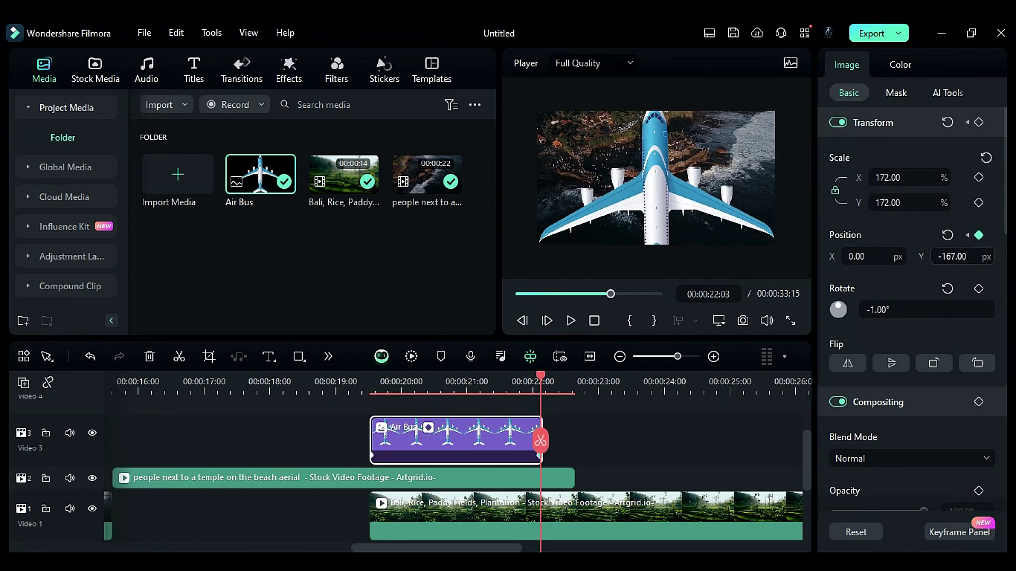
Lock the new airplane track, then play and stop a preview of the transition
left_click(47, 434)
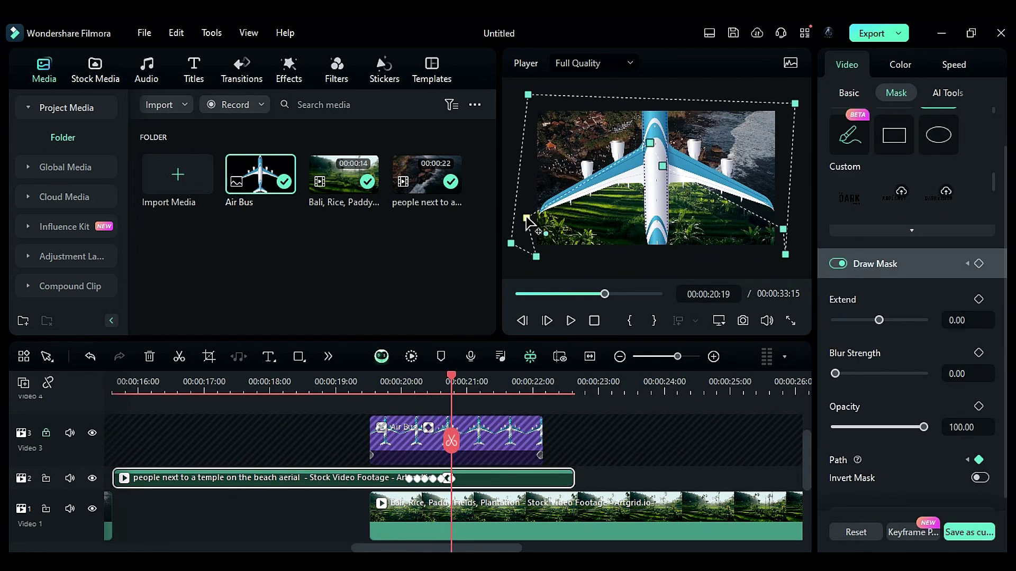
left_click(302, 387)
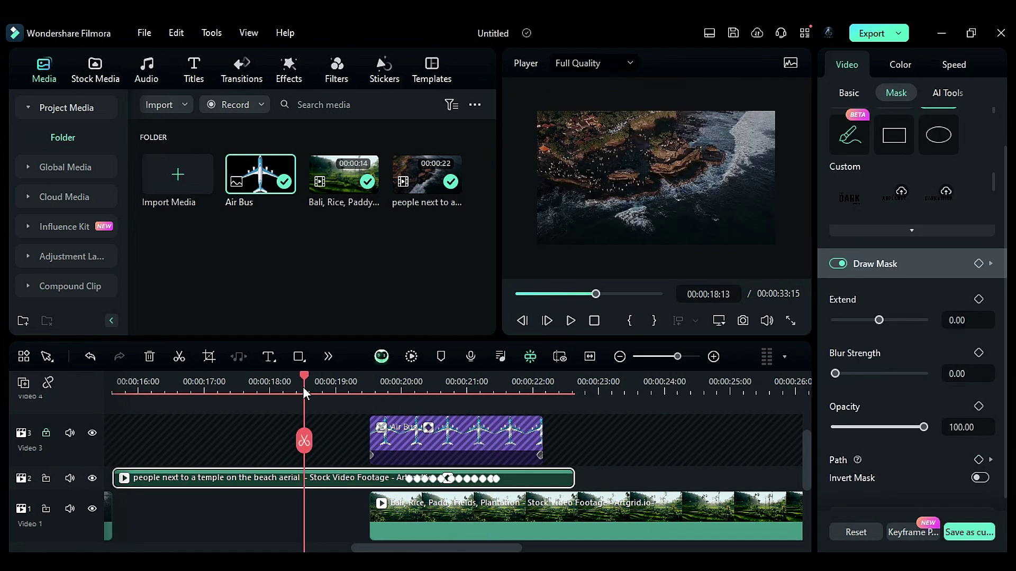
key("space")
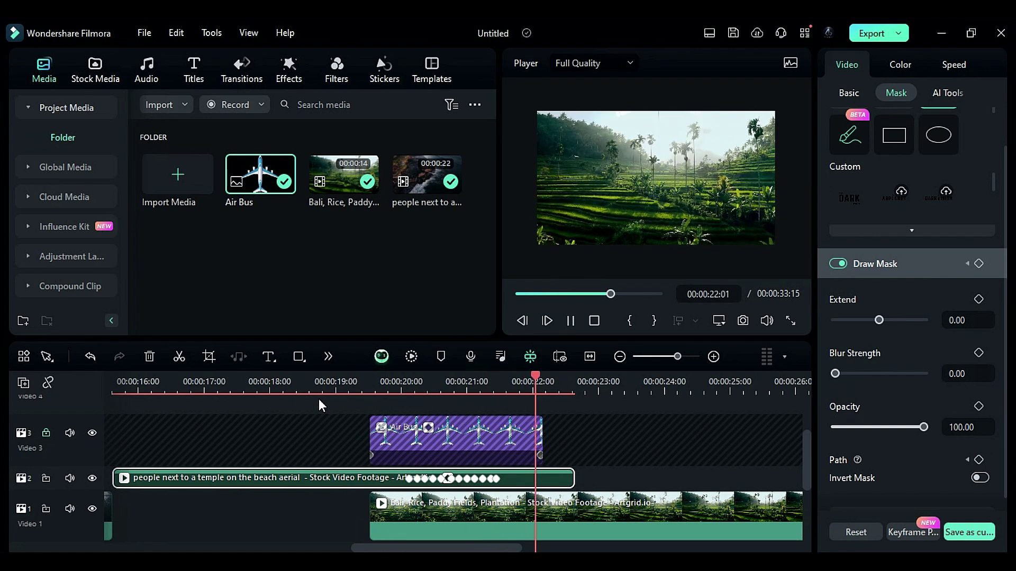
key("space")
scroll(318, 399, "down", 5)
Add Sample Color Gradient 03 to Video 2, keyframed to slide from X -1929 to 0
left_click(95, 80)
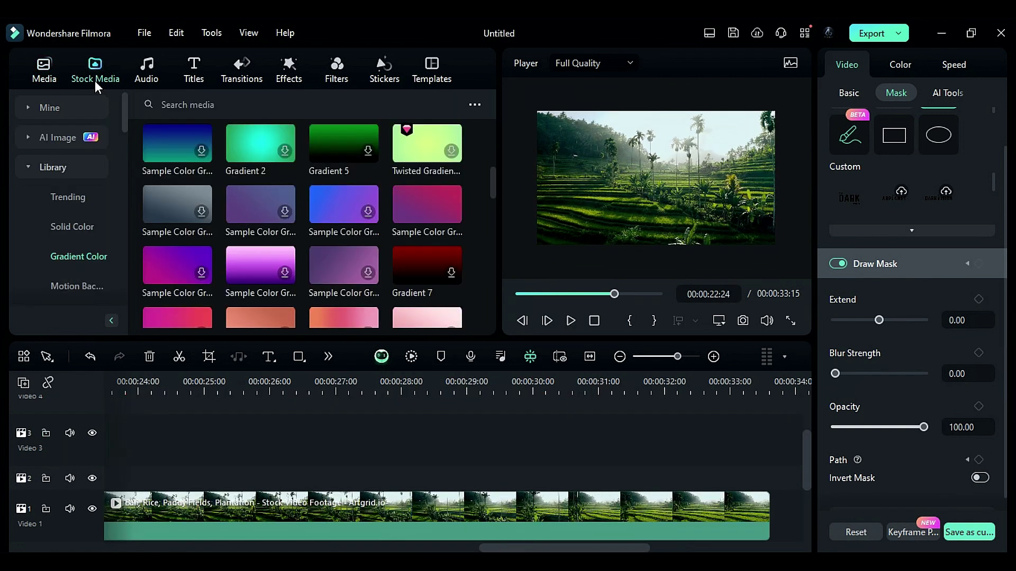
left_click_drag(439, 254, 446, 476)
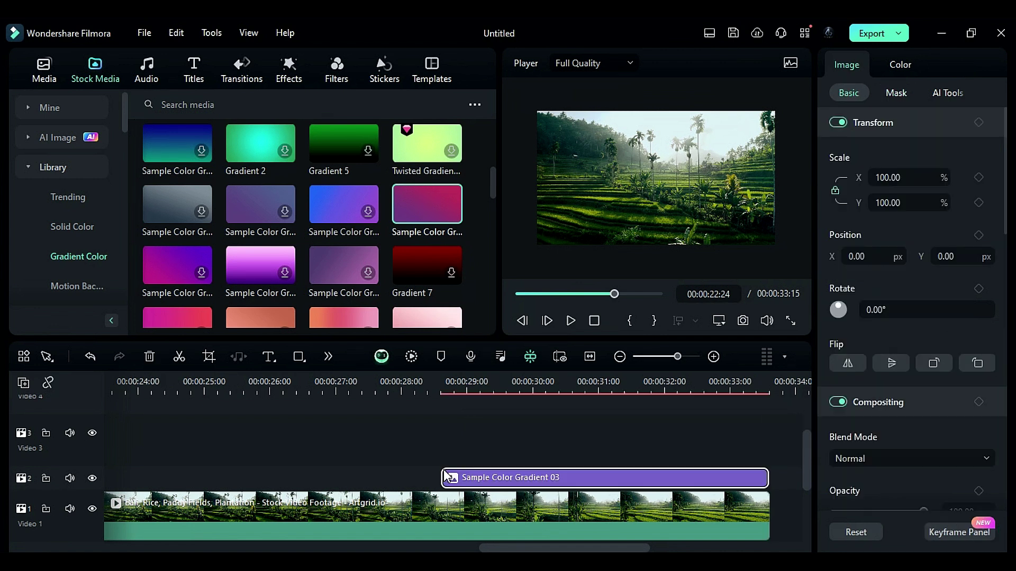
left_click(443, 395)
left_click_drag(873, 257, 825, 257)
left_click(978, 235)
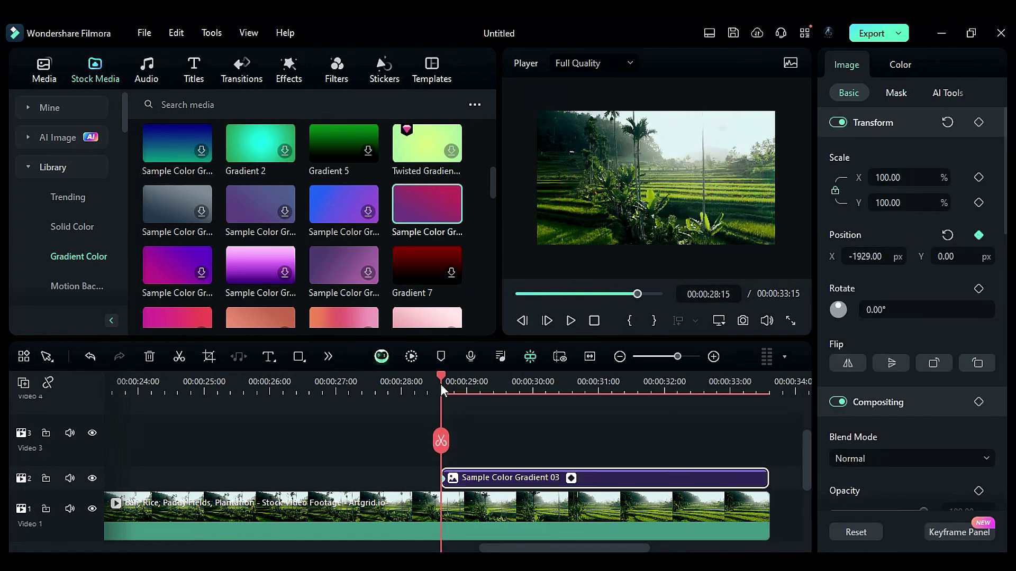
left_click_drag(442, 384, 481, 390)
left_click(946, 235)
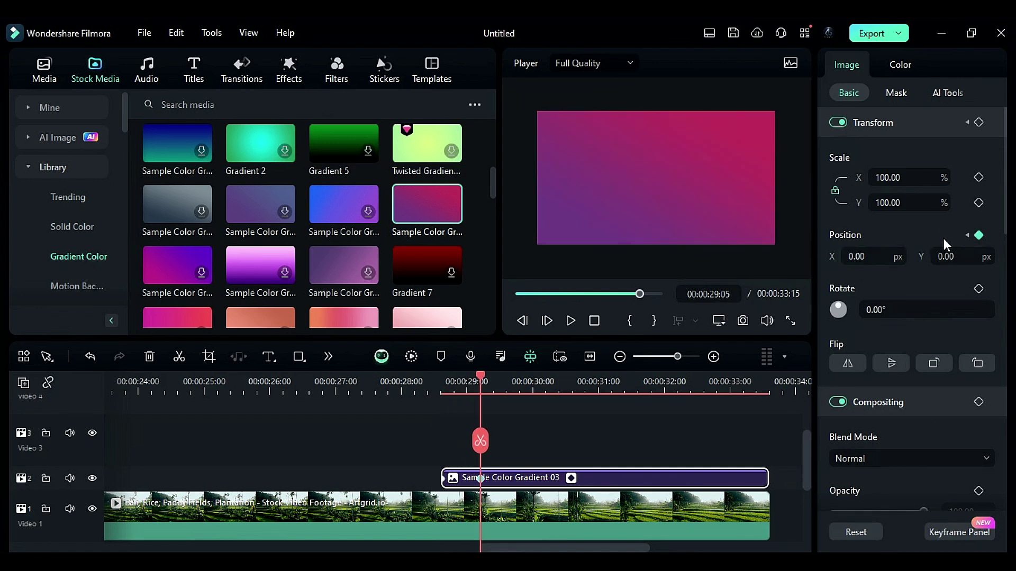
Add a Default Title reading TRAVEL on Video 3 above the gradient
left_click(194, 68)
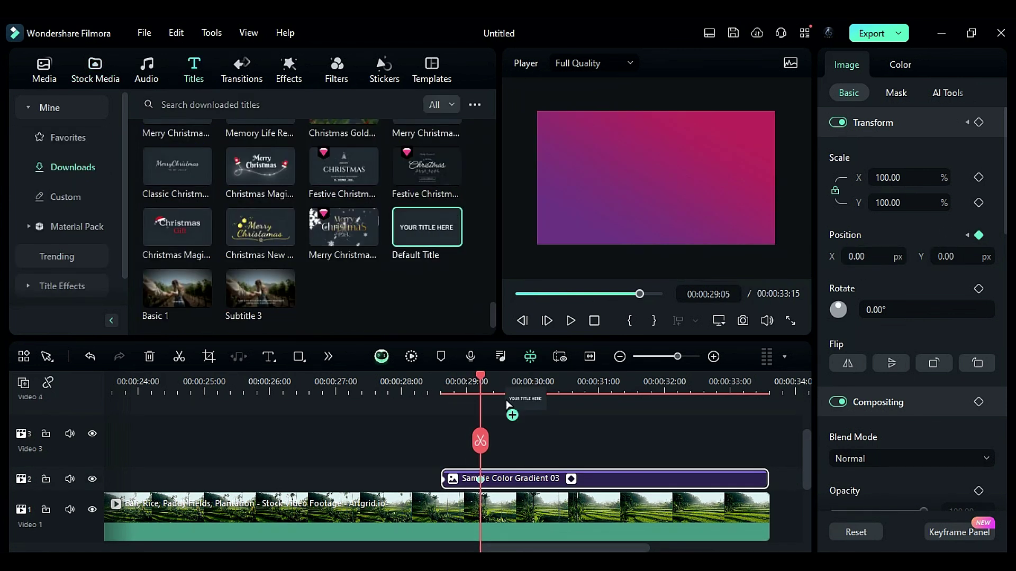
left_click_drag(411, 227, 518, 468)
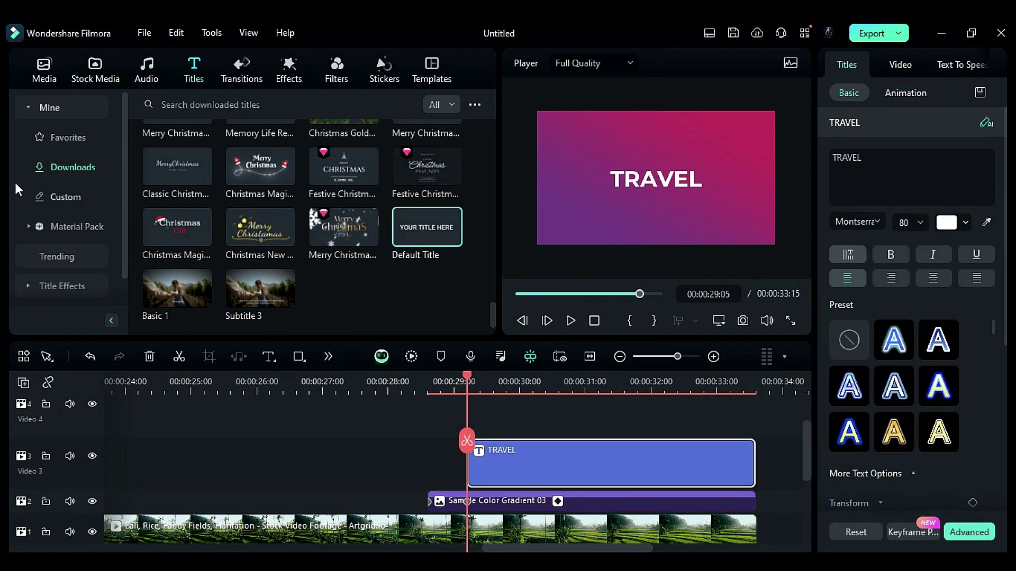
left_click(42, 70)
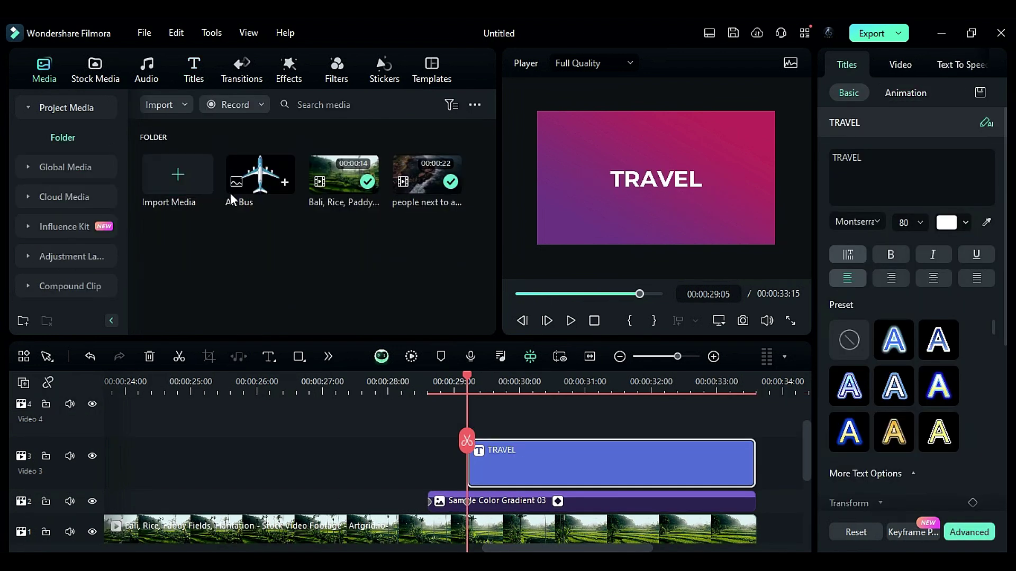
Add Air Bus on Video 4 at 110% scale, keyframed from X 1233 to -1549
left_click_drag(448, 389, 488, 446)
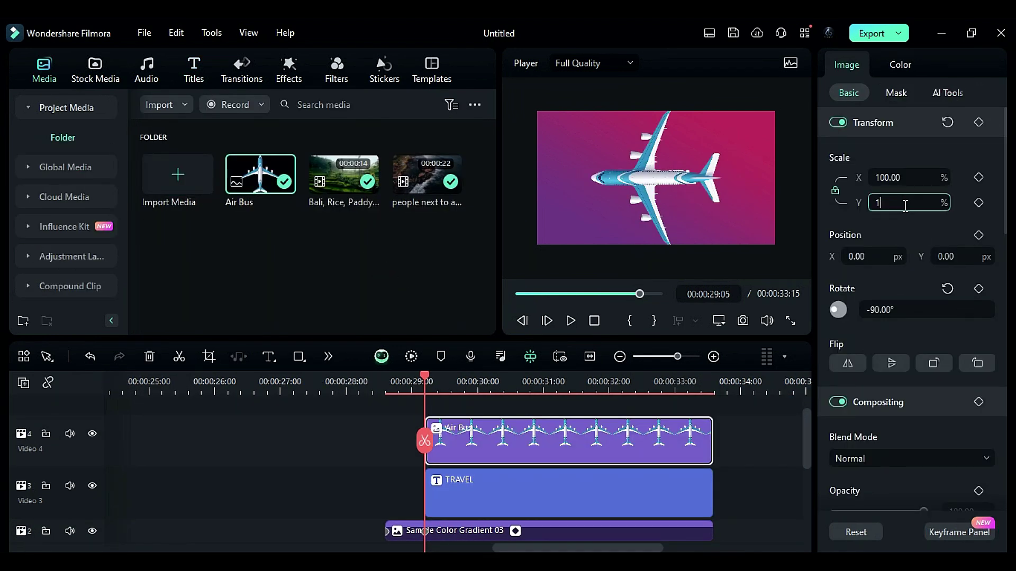
type("10")
key("Return")
left_click_drag(857, 257, 953, 257)
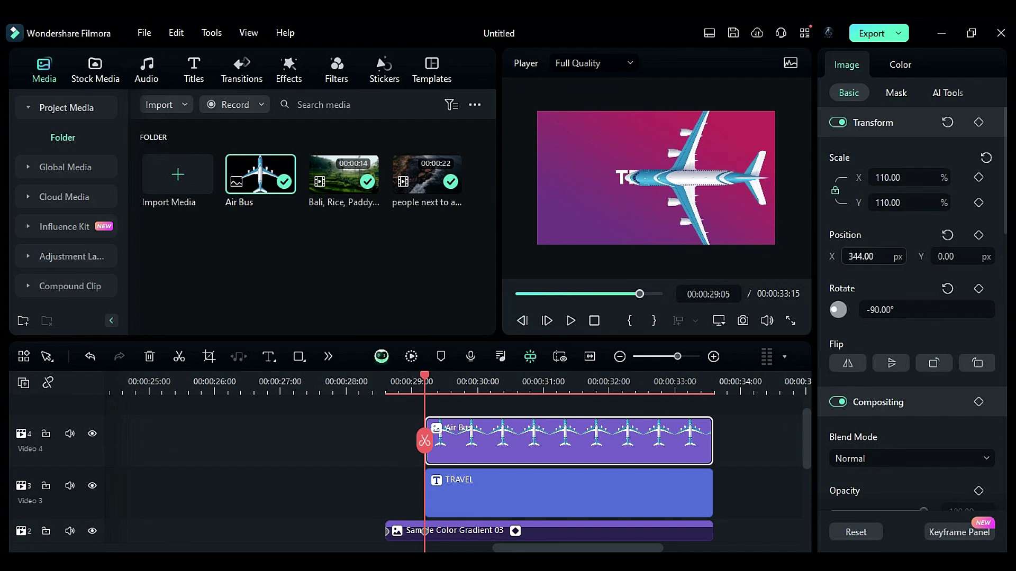
left_click(979, 235)
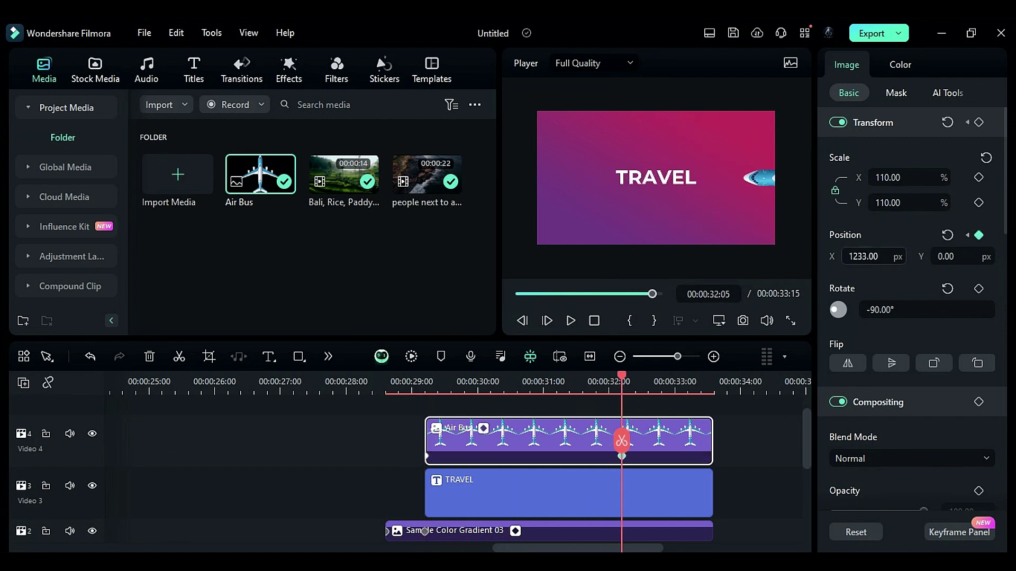
left_click_drag(865, 256, 795, 257)
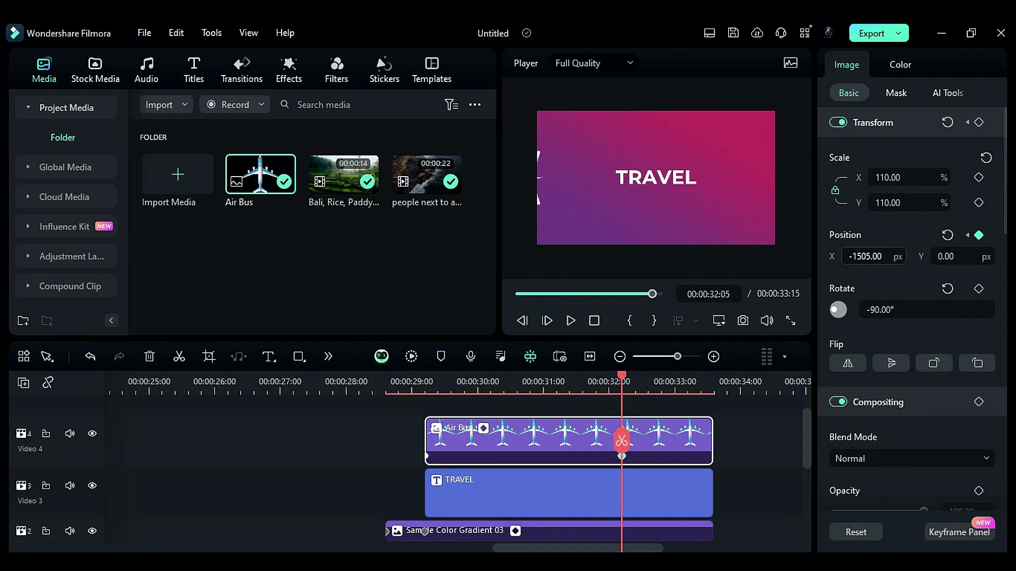
Preview the right-to-left airplane sweep from the clip start
left_click(425, 390)
key("space")
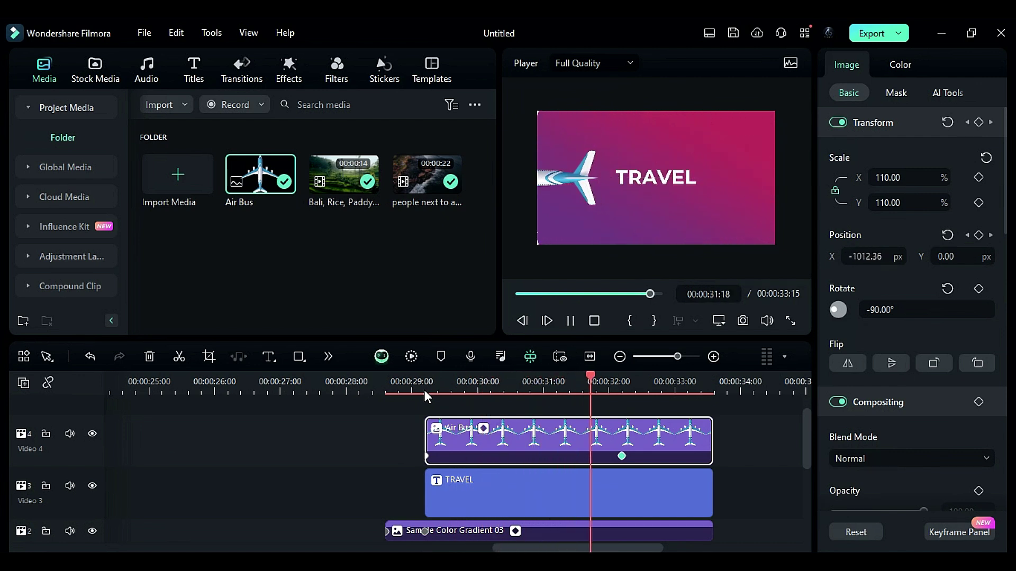
key("space")
Convert the TRAVEL title into a compound clip named 'text'
left_click(426, 392)
left_click(472, 484)
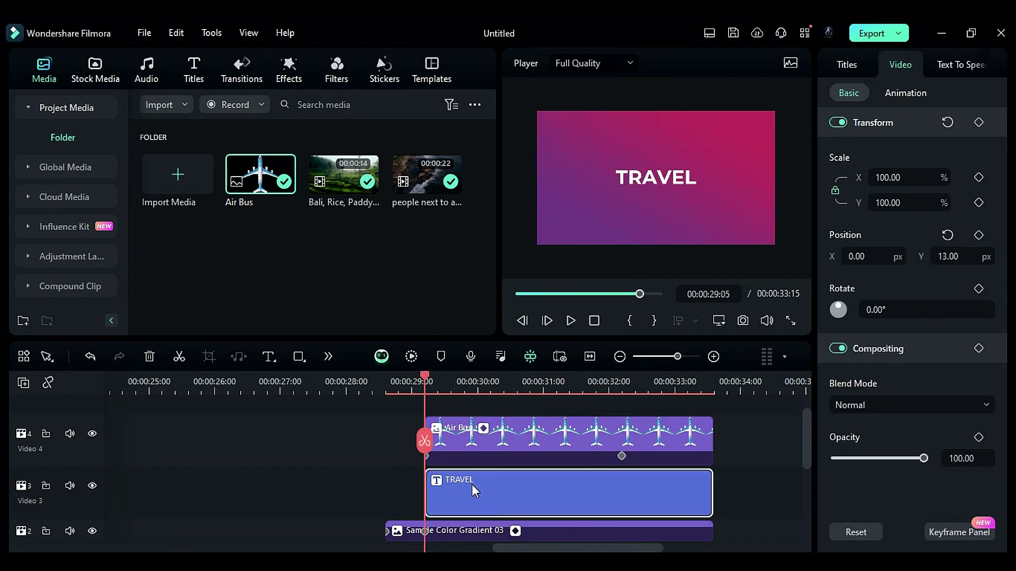
right_click(473, 484)
left_click(548, 333)
type("tex")
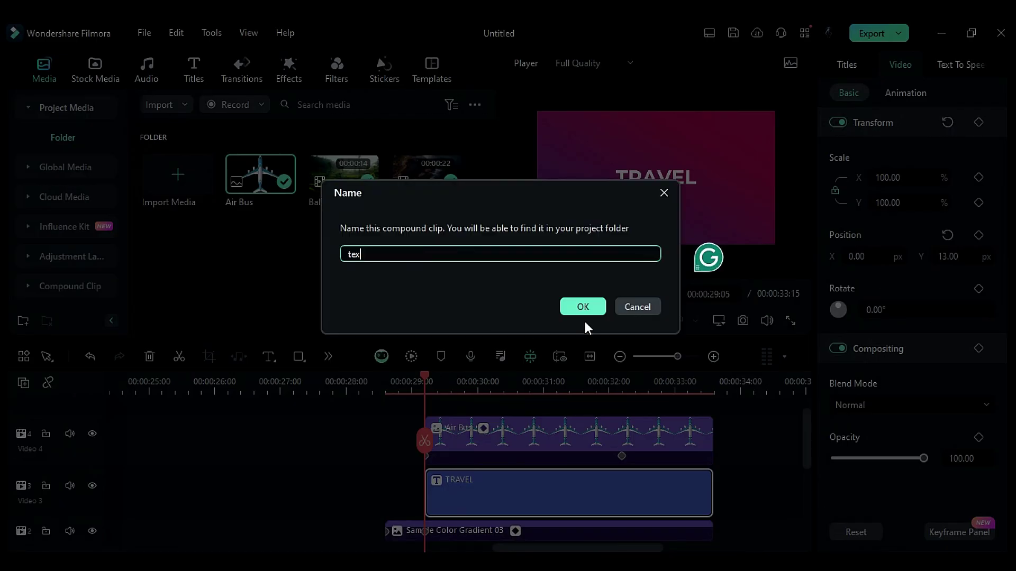
type("t")
key("Return")
Add a Linear mask to 'text' with Position X keyframes trailing the plane's tail
left_click(896, 93)
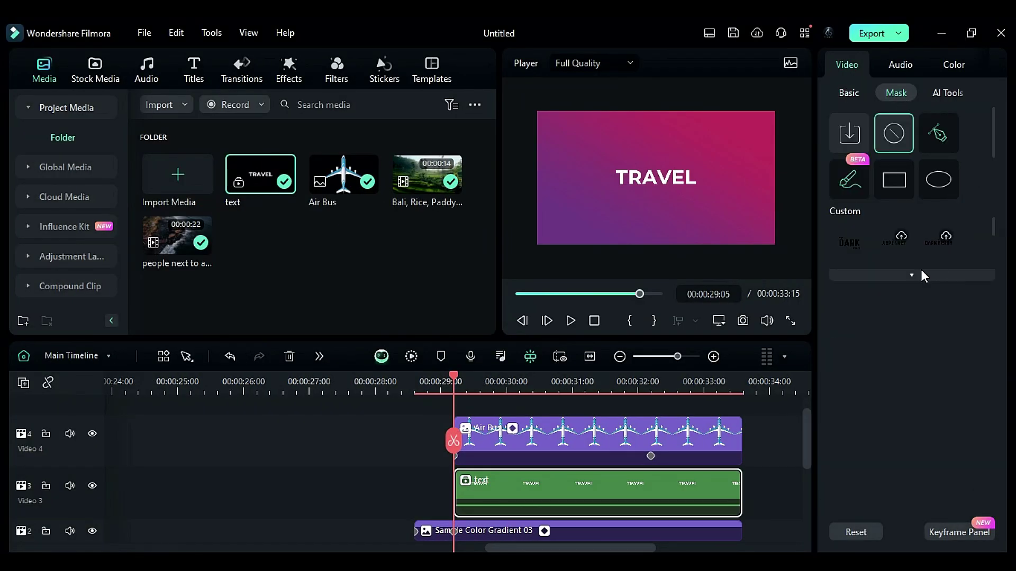
left_click_drag(477, 387, 564, 407)
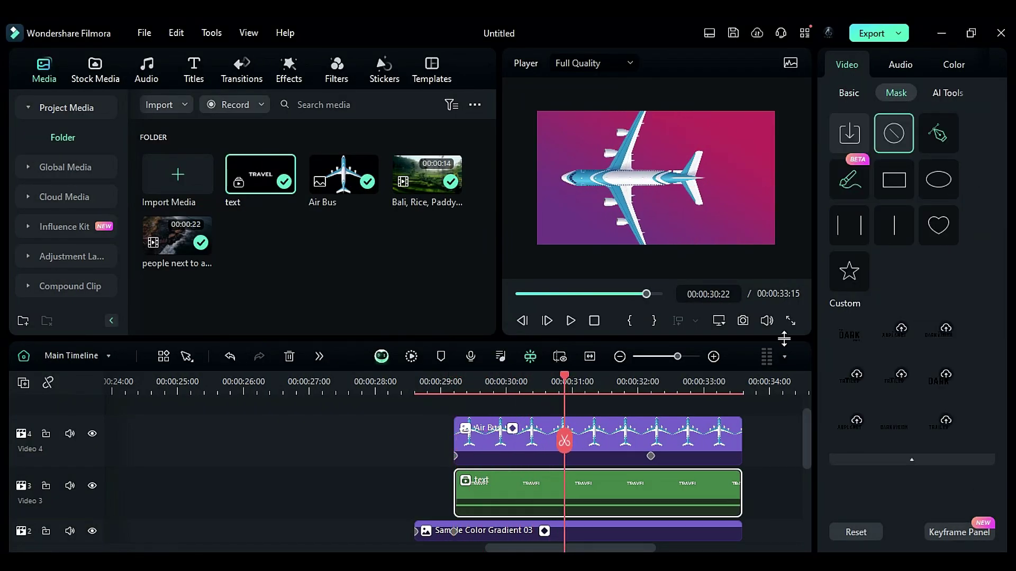
left_click(894, 244)
scroll(927, 436, "down", 3)
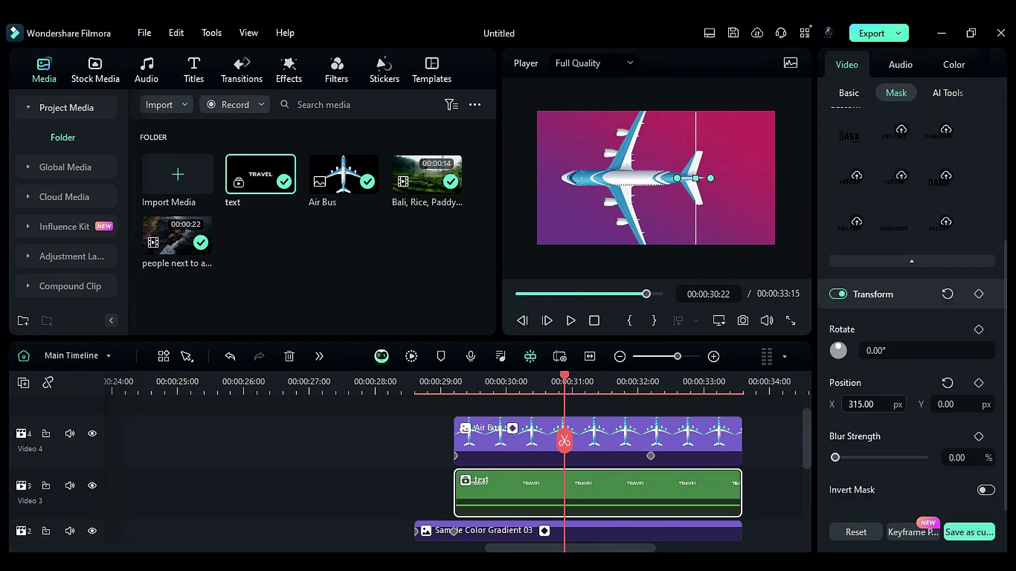
left_click_drag(564, 378, 601, 378)
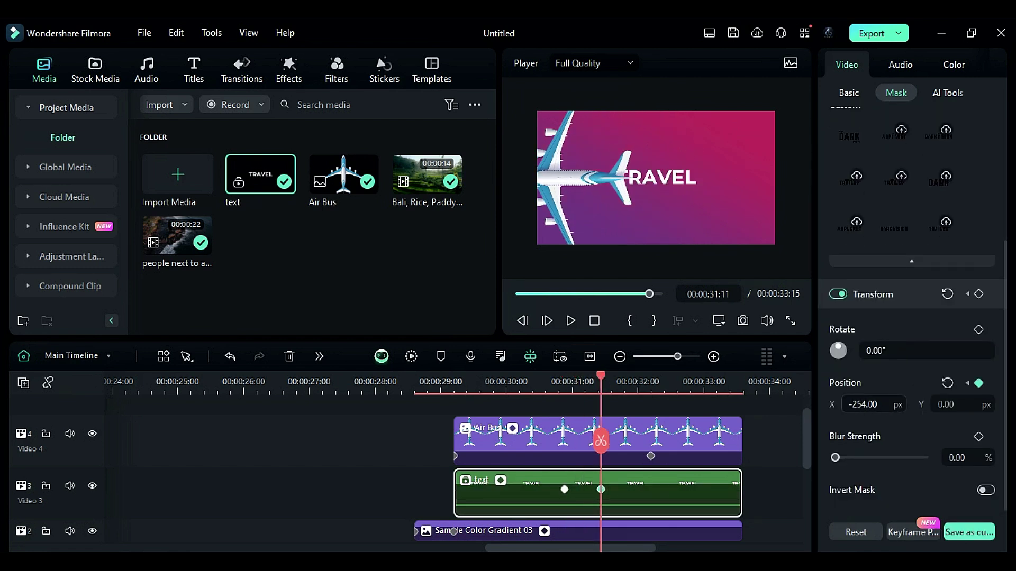
left_click_drag(604, 388, 607, 380)
left_click_drag(602, 497, 607, 496)
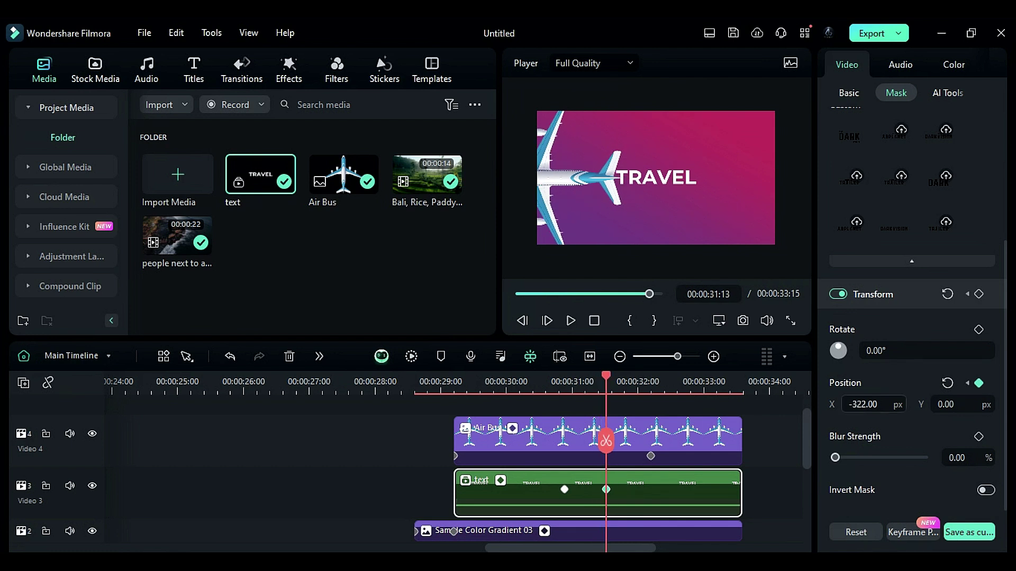
left_click_drag(565, 382, 605, 397)
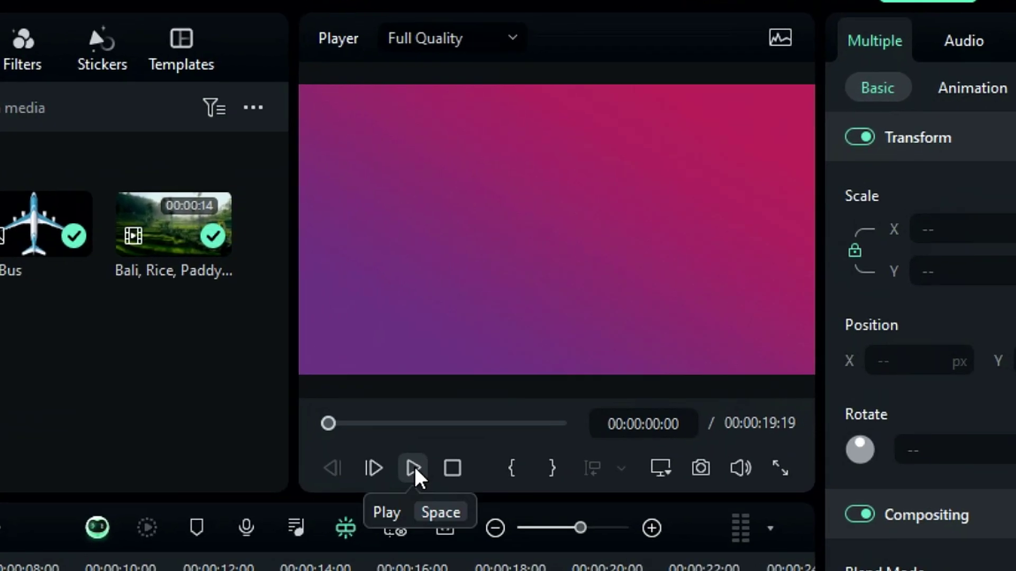
Play the rendered travel sequence from the start through the TRAVEL outro
left_click(345, 531)
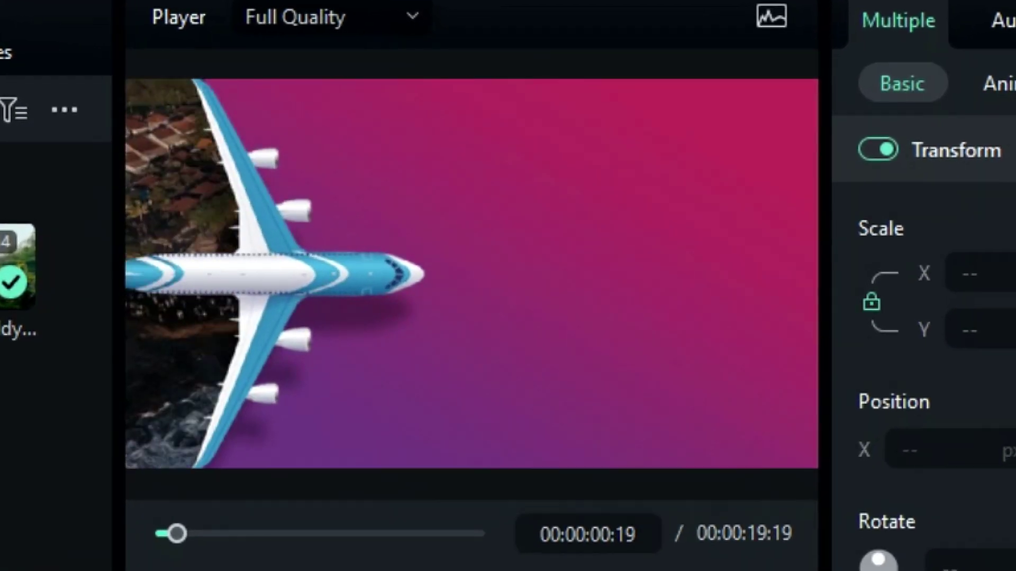